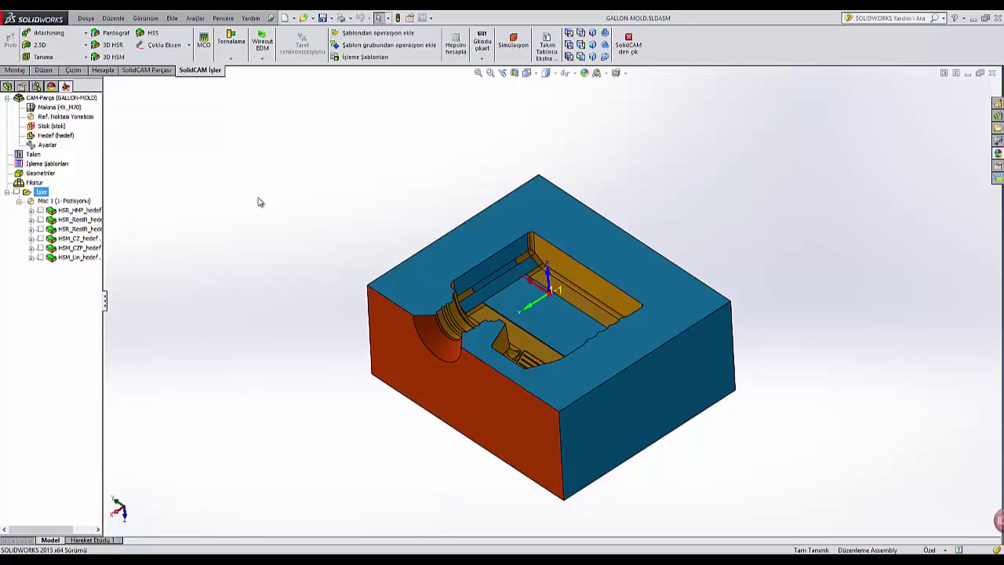
Add a 3D HSM milling operation with 3D Kenar Ofseti İşleme as its technology
right_click(43, 194)
mouse_move(82, 212)
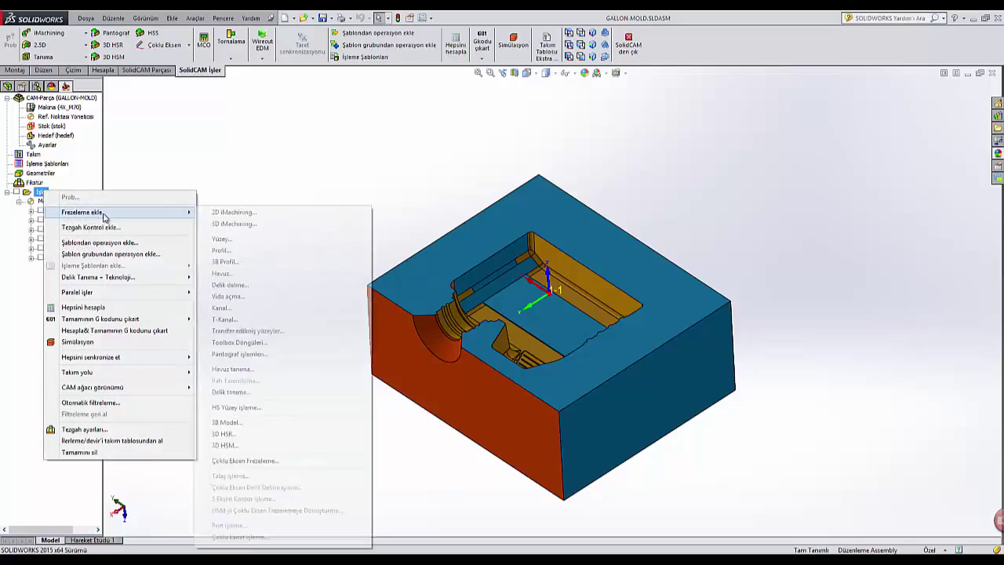
left_click(232, 445)
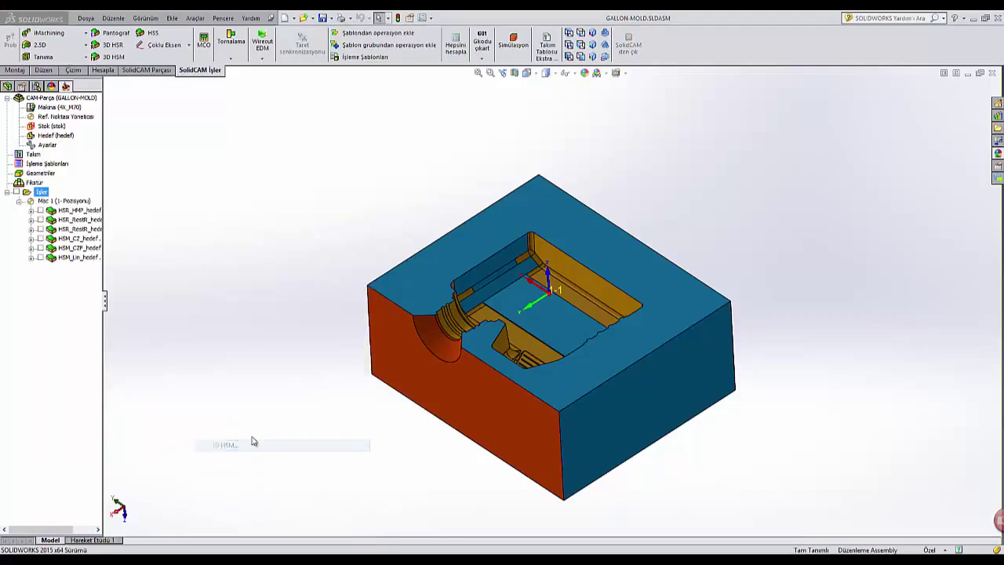
left_click_drag(637, 140, 184, 131)
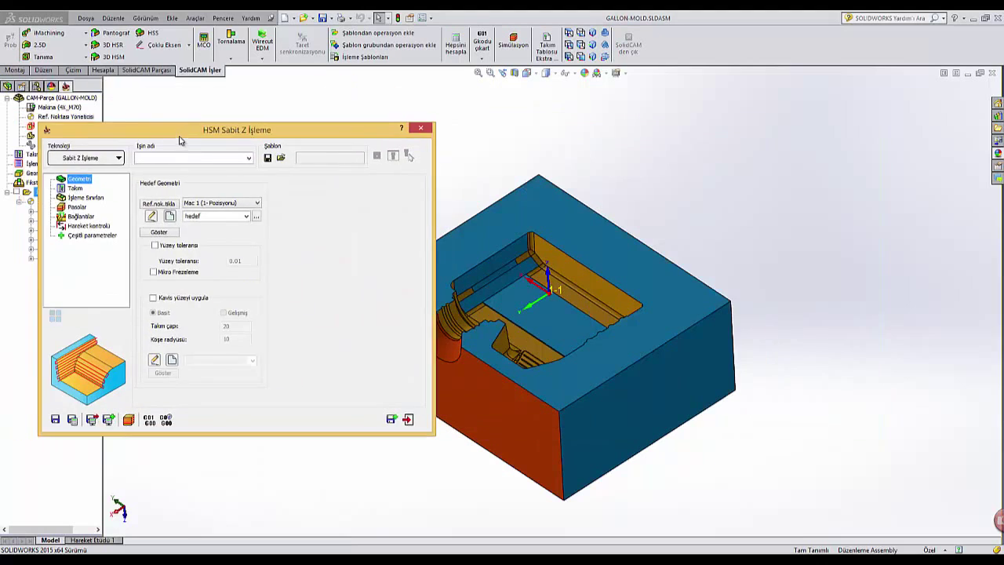
left_click(92, 159)
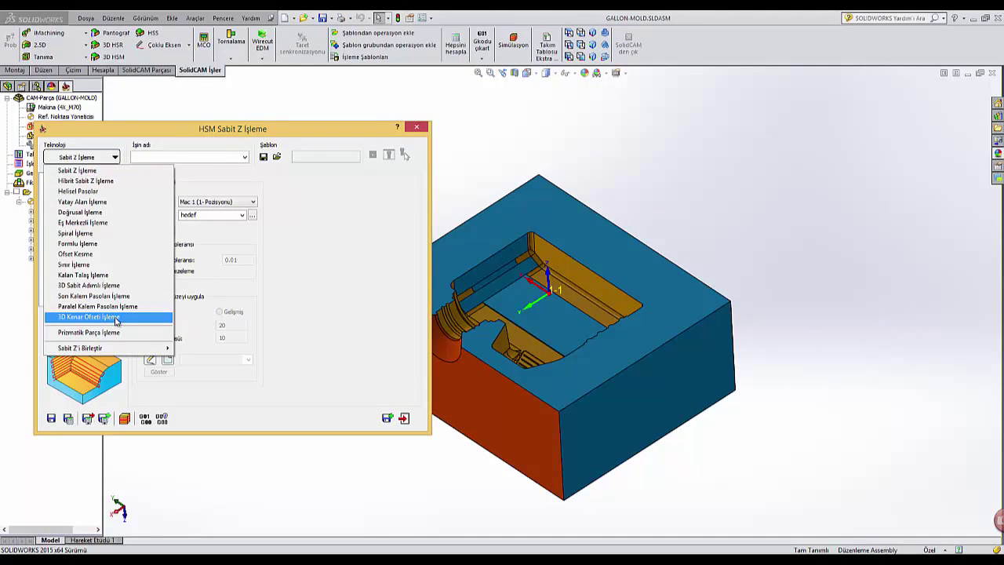
left_click(114, 317)
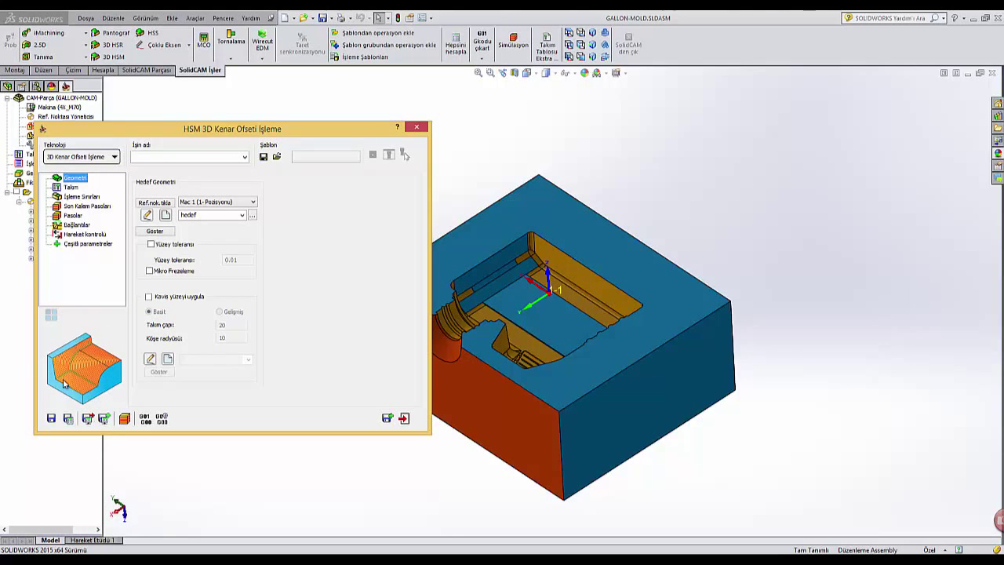
Create ball-nose tool #6 with 4 mm diameter, assign it, and check its feed and spin values
left_click(72, 188)
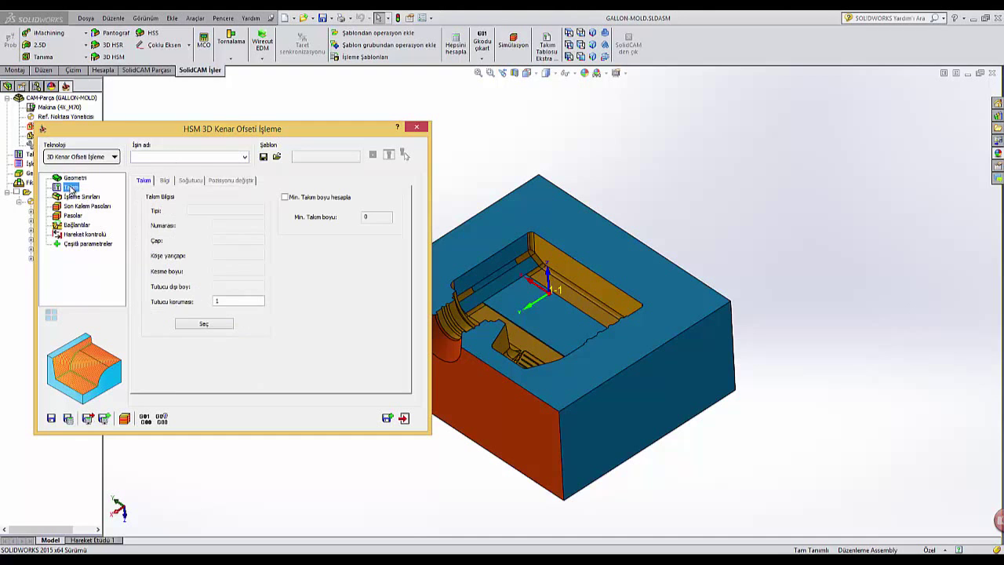
left_click(202, 322)
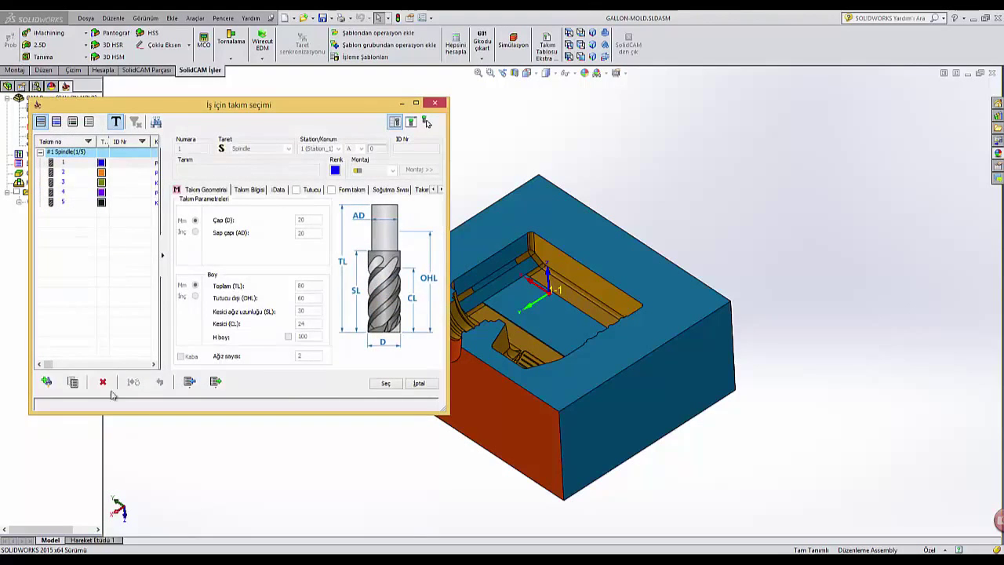
left_click(47, 381)
left_click(284, 161)
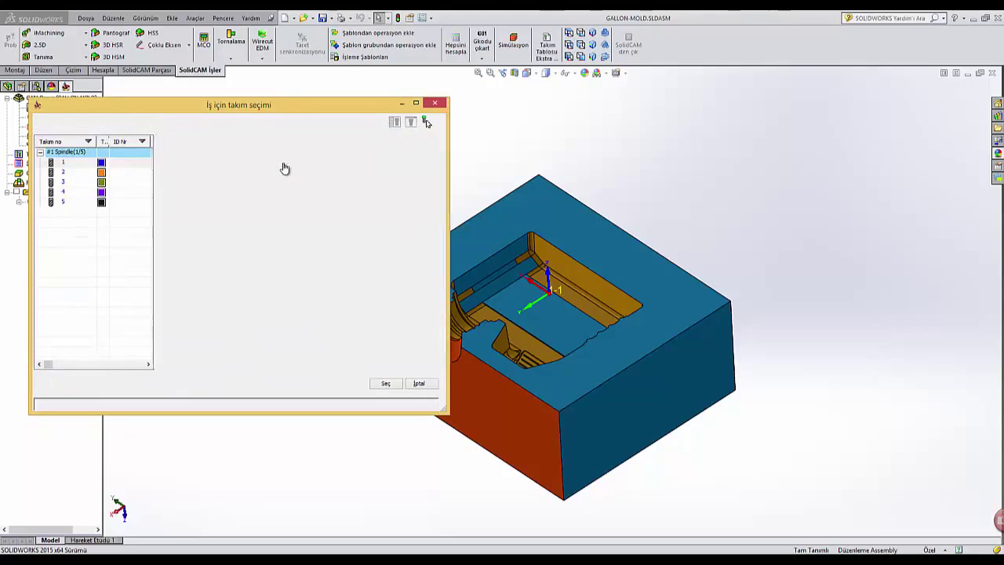
type("4")
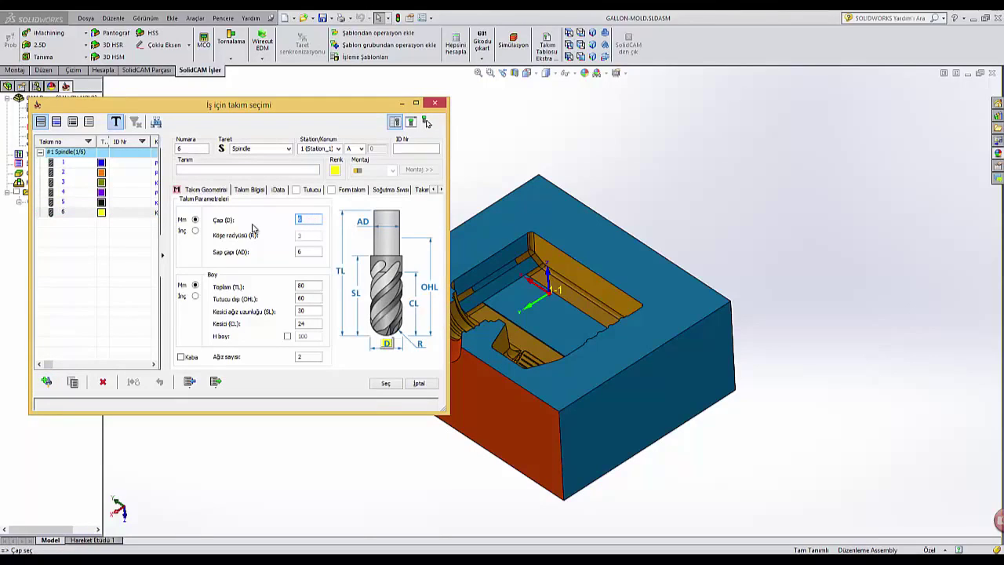
left_click(384, 383)
left_click(164, 180)
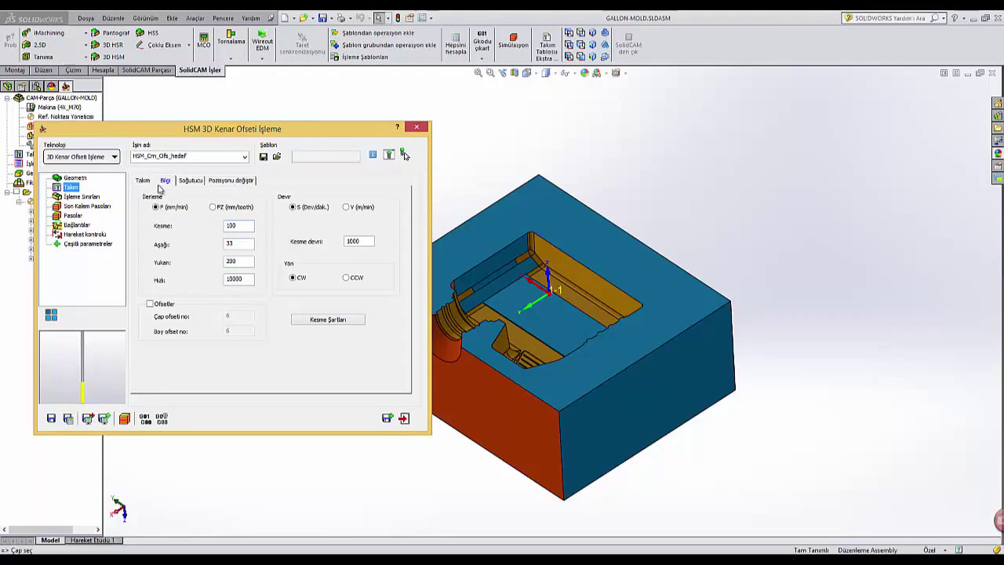
Change the boundary type to Kullanıcı tanımlı sınır and start a new boundary geometry
left_click(144, 182)
left_click(80, 197)
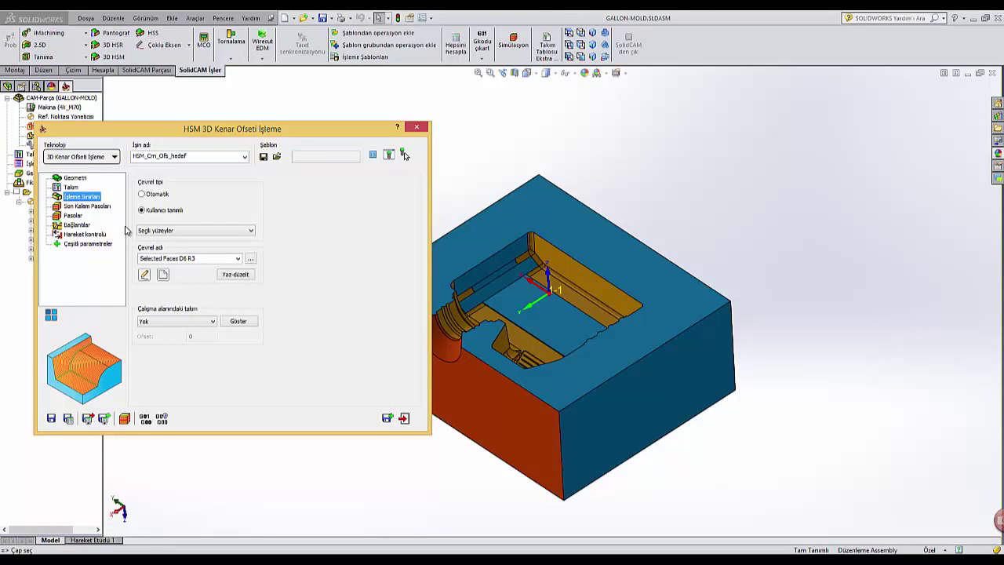
left_click(174, 233)
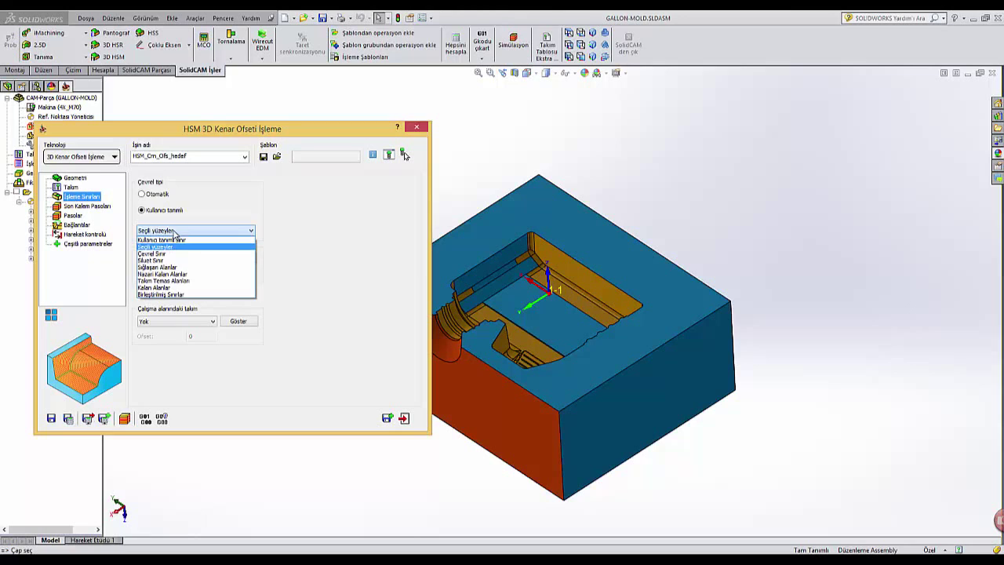
left_click(176, 242)
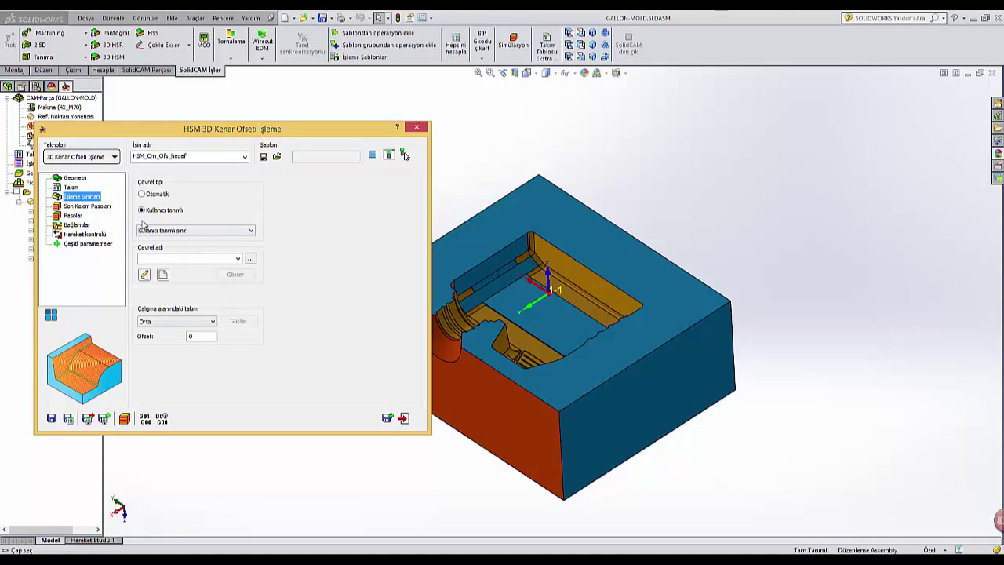
left_click(164, 274)
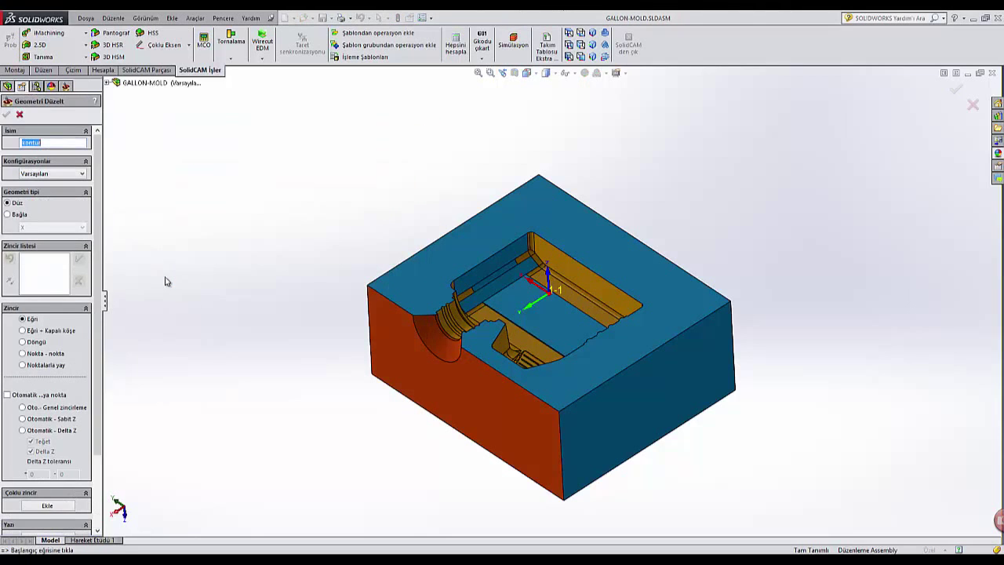
Try Auto Constant Z chaining from the mold's top edge, reject it, and cancel Geometry Edit
left_click(420, 314)
scroll(421, 313, "down", 3)
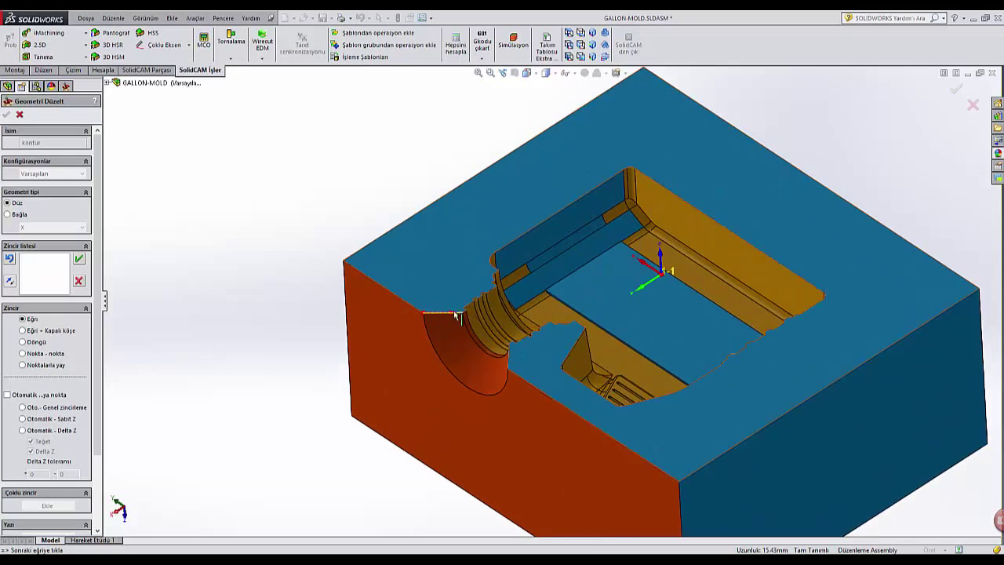
left_click(57, 420)
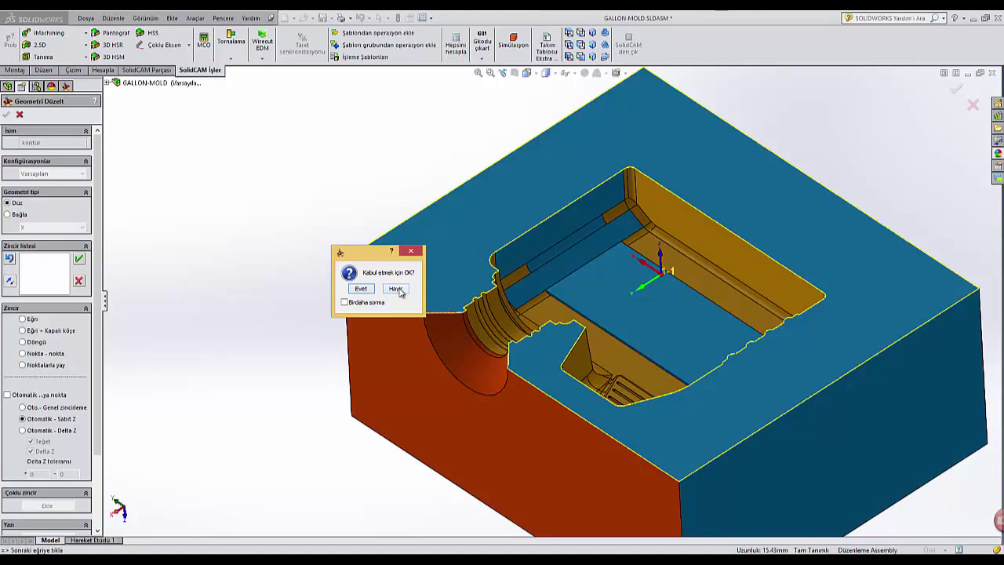
left_click(397, 288)
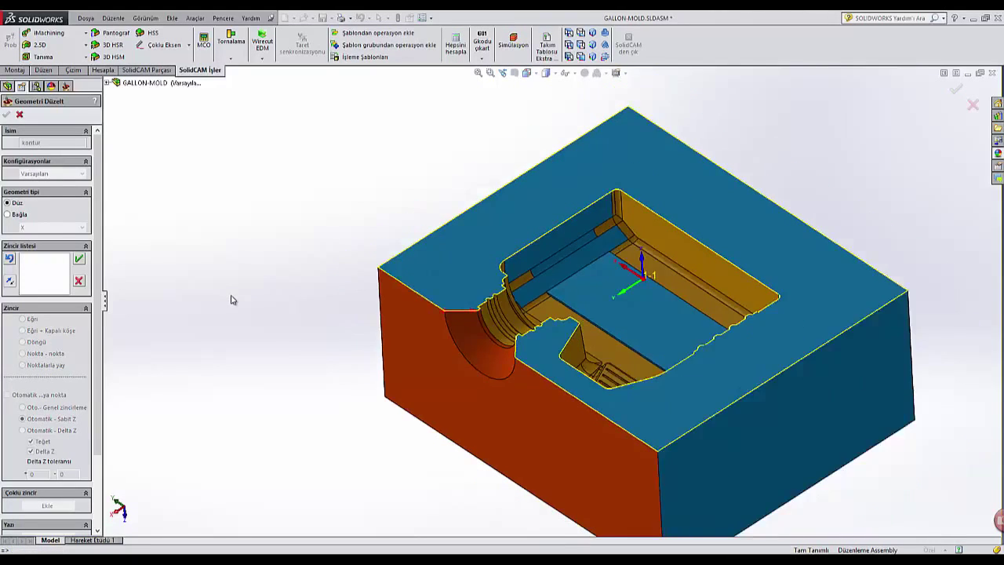
key("ctrl+Right")
scroll(231, 300, "up", 2)
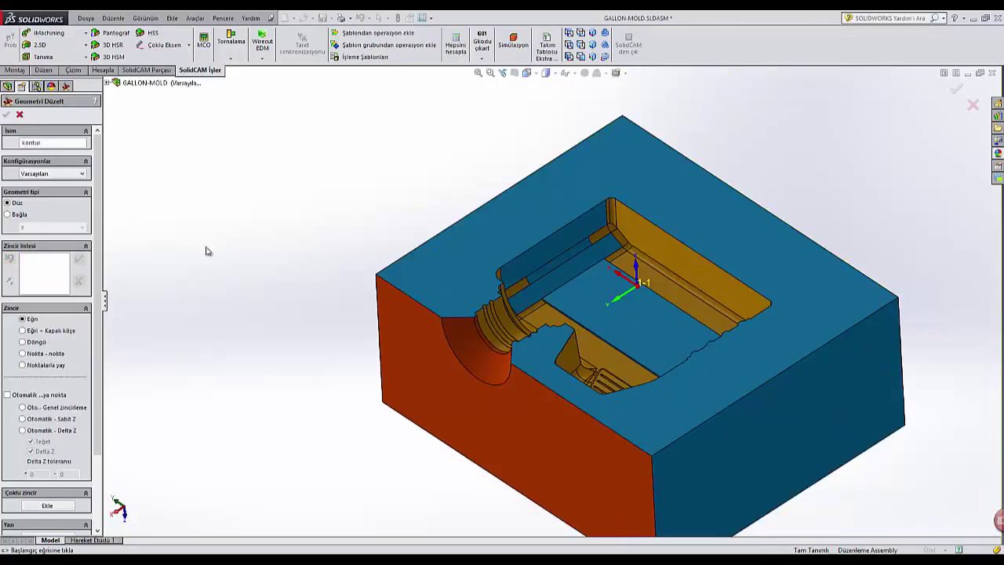
left_click(20, 114)
Set the boundary to Otomatik and edit wall and floor allowances under Son Kalem Pasoları
left_click(151, 195)
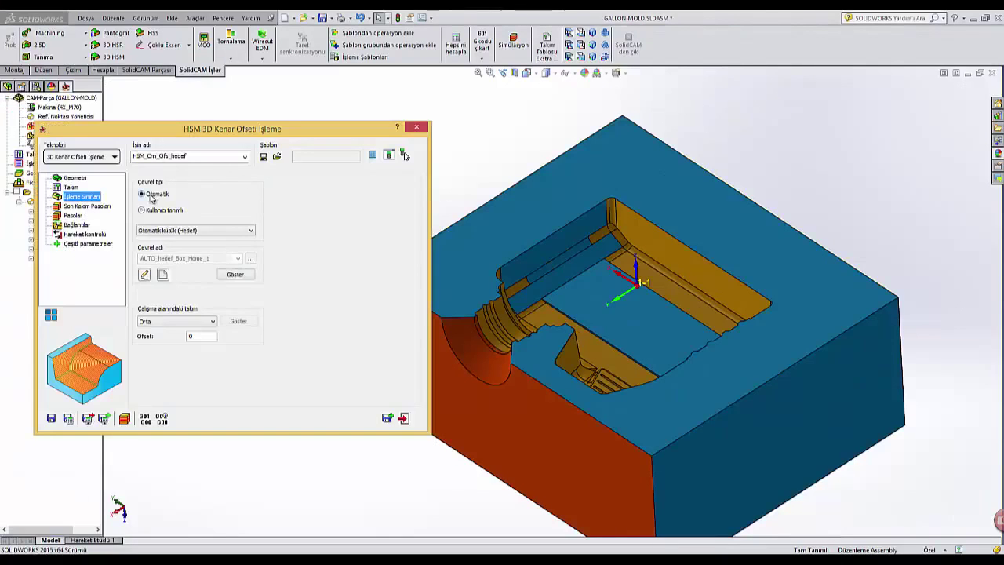
left_click(91, 207)
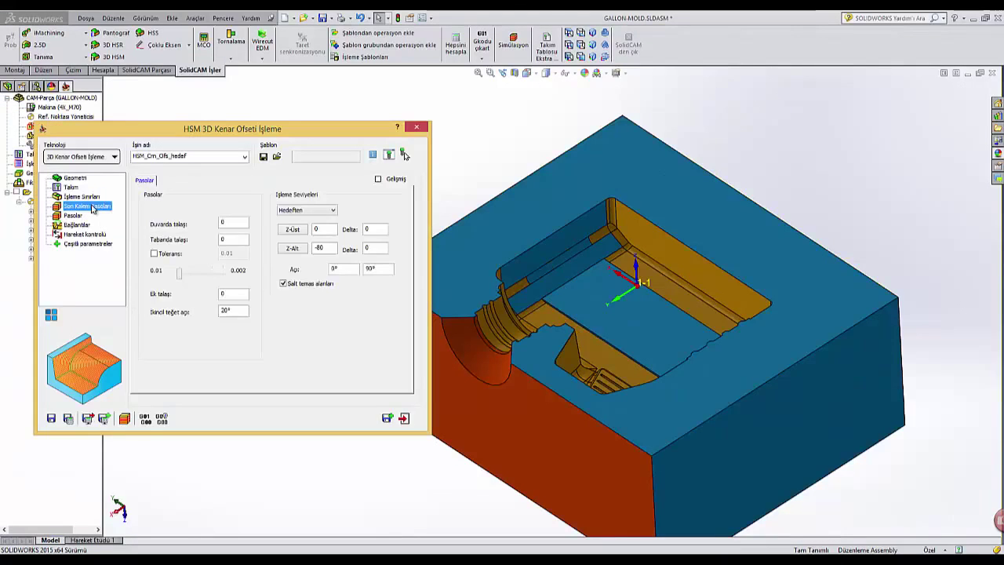
left_click(243, 224)
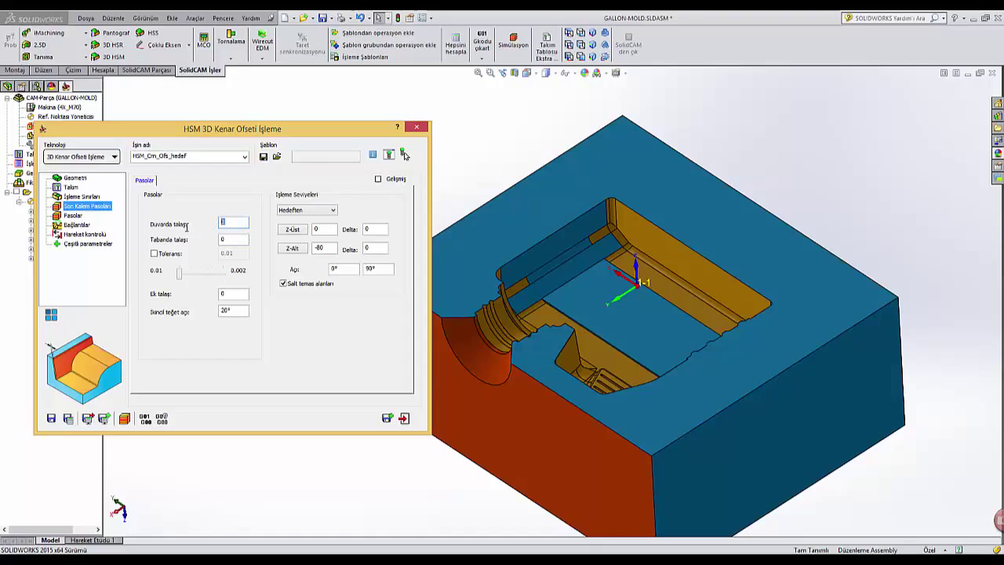
left_click(235, 239)
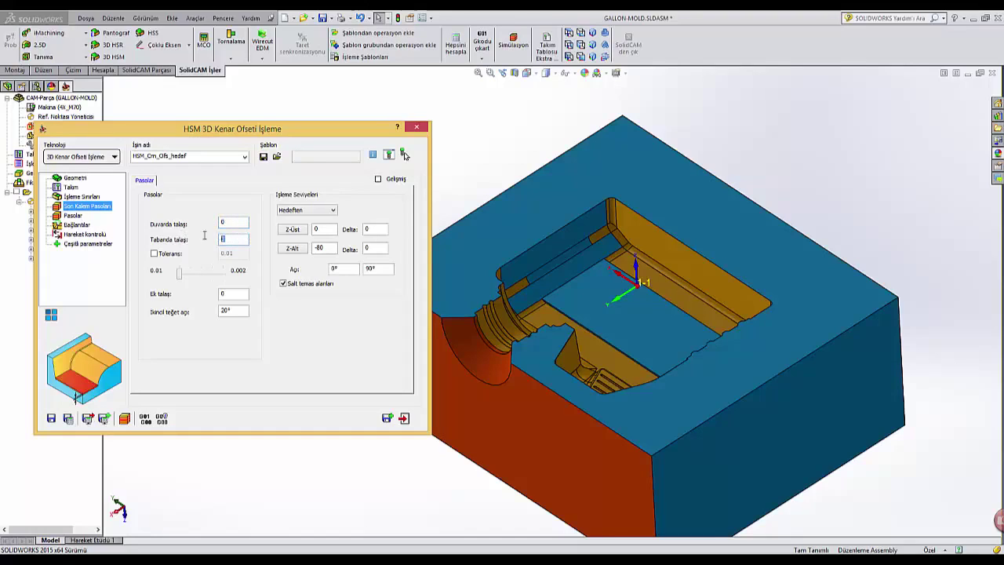
Enable a custom tolerance, edit the extra allowance, and move to the Pasolar page
left_click(168, 254)
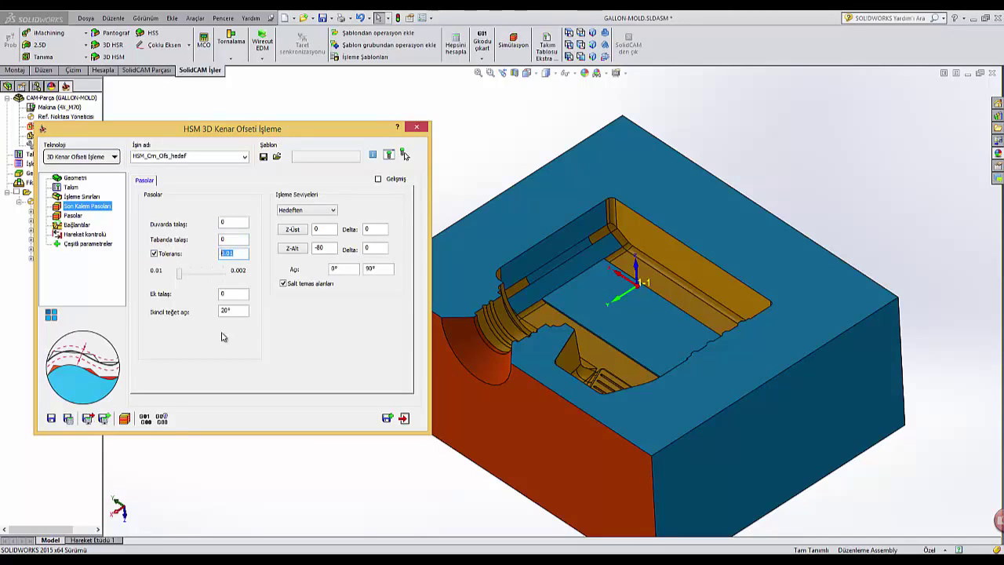
left_click(243, 294)
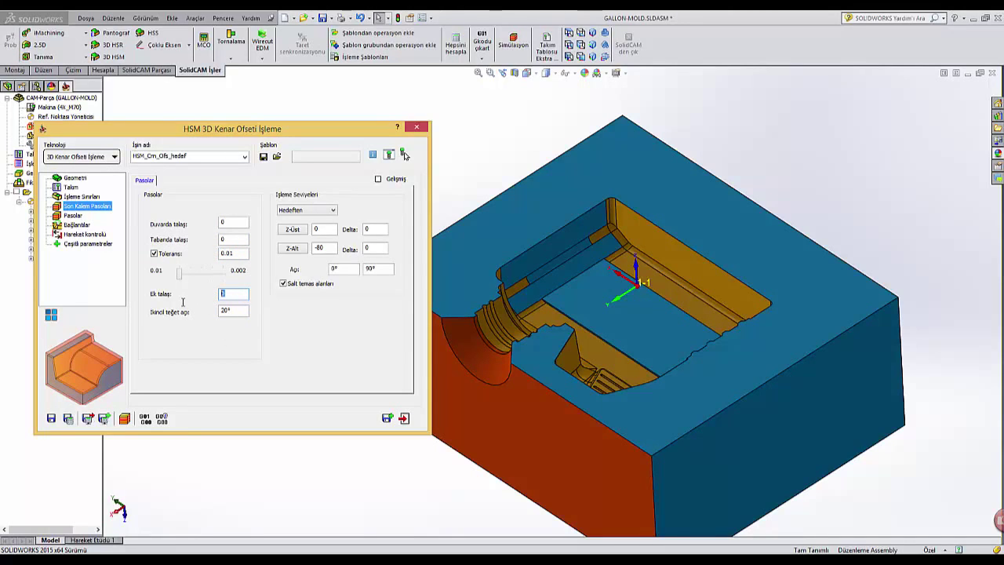
key("Tab")
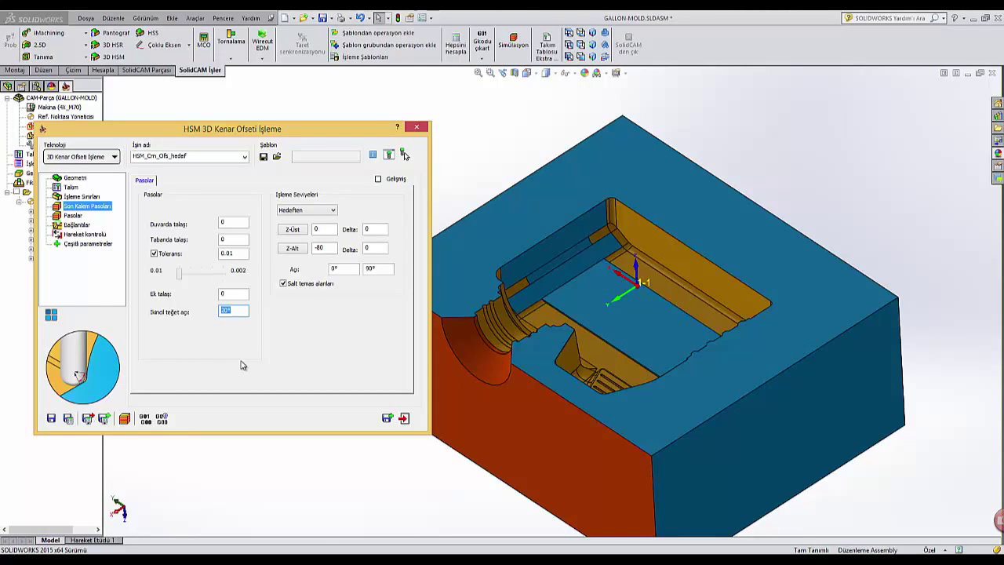
left_click(74, 217)
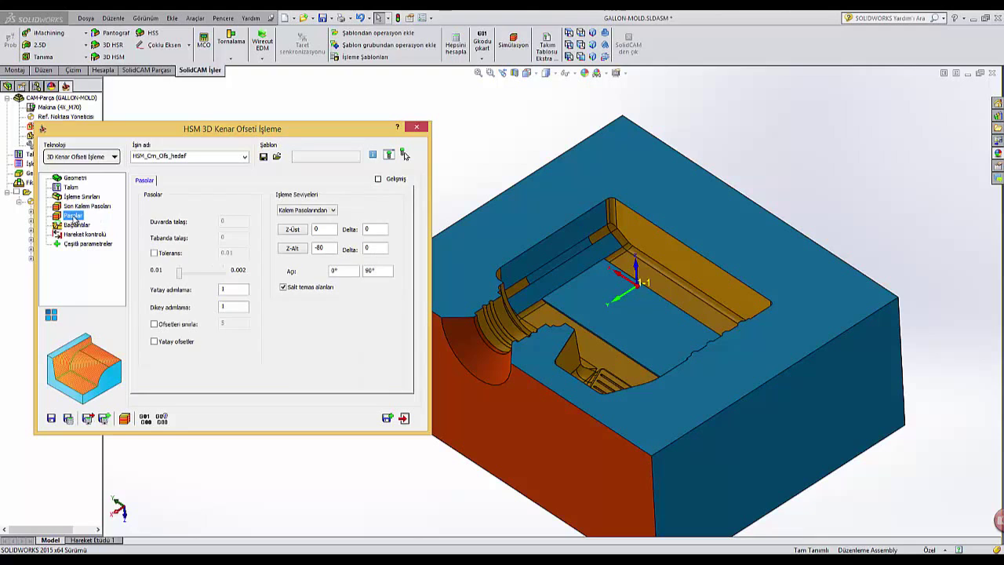
Check Tolerans at 0.01 and enter 0.05 for both Yatay and Dikey adımlama
left_click(171, 254)
left_click_drag(235, 255, 209, 254)
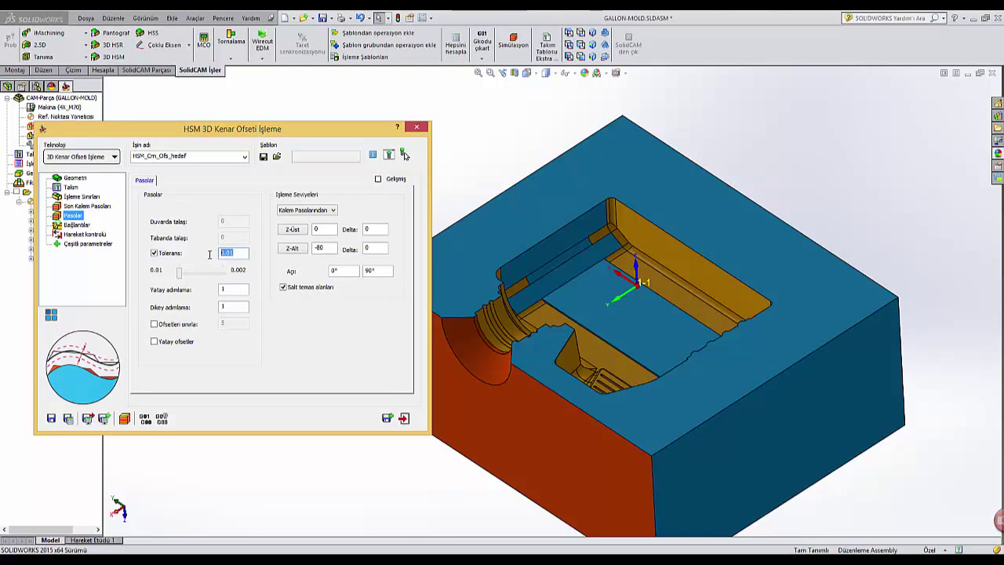
key("Tab")
type("0.05")
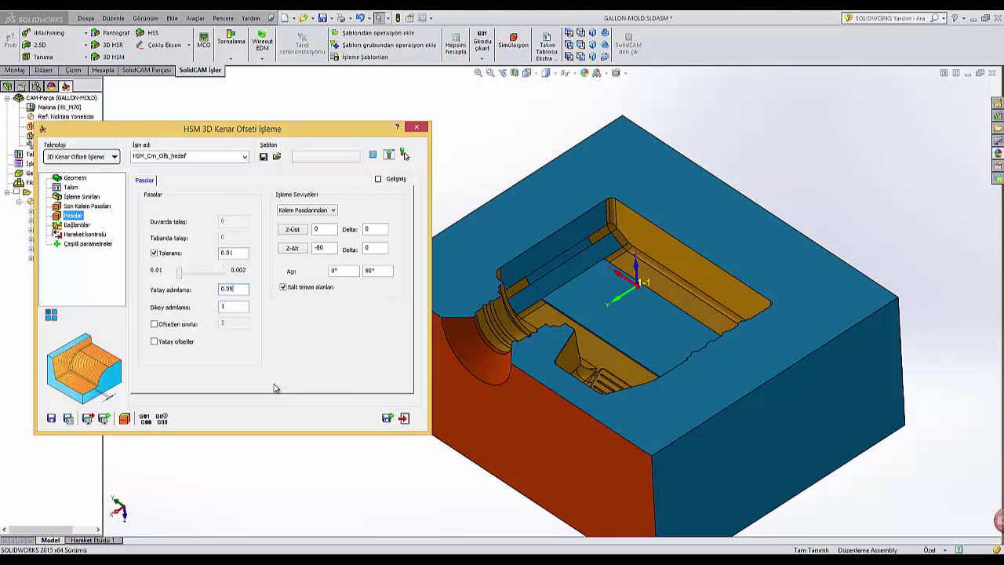
left_click_drag(222, 307, 232, 307)
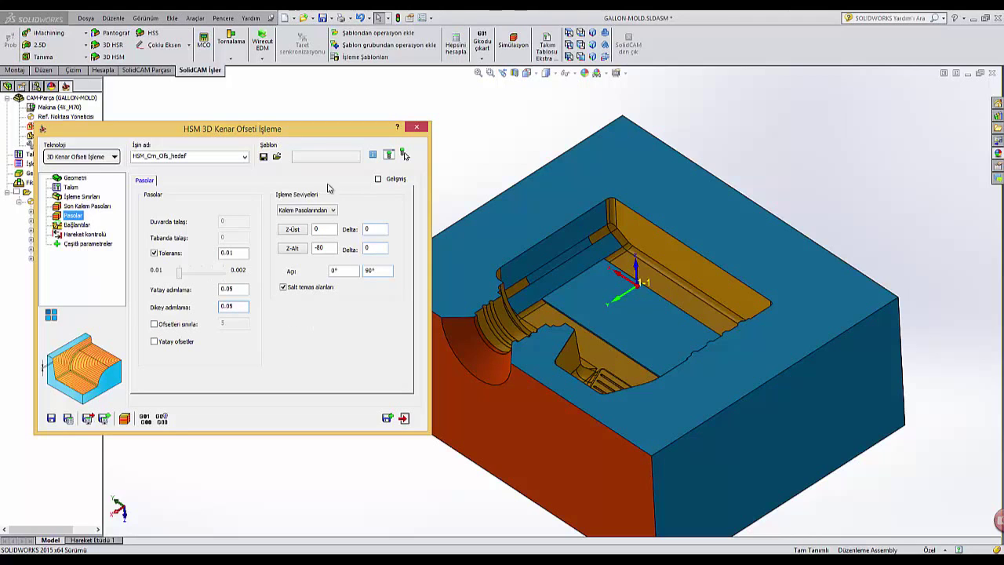
Set Çift yönlü kesim links with a Helis giriş entry, then save and calculate the operation
left_click(71, 226)
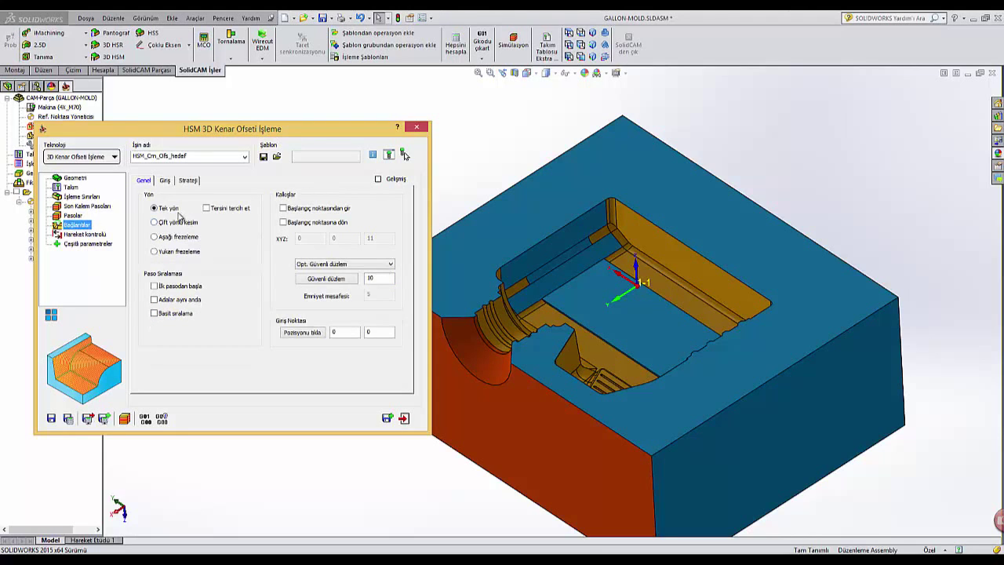
left_click(176, 226)
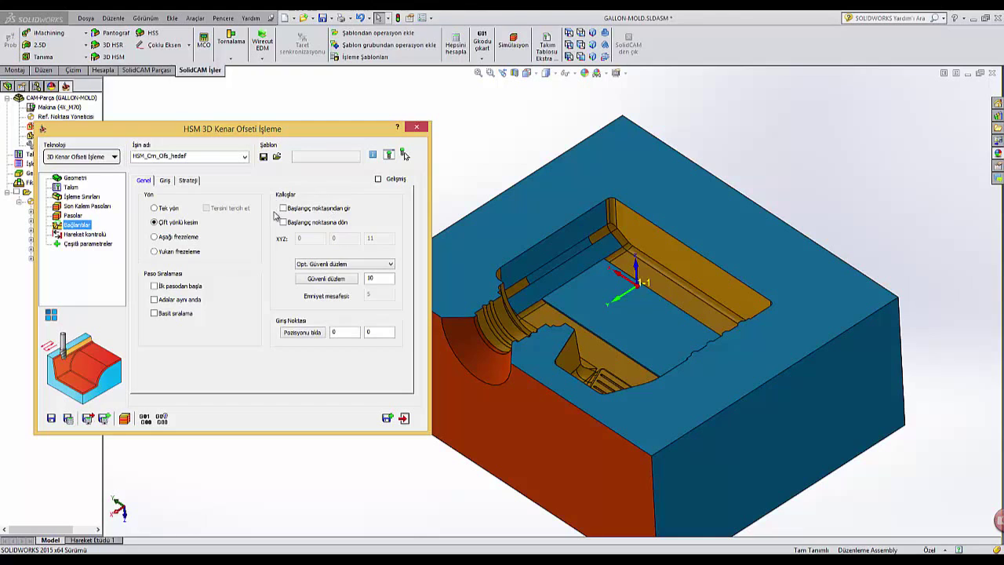
left_click(167, 180)
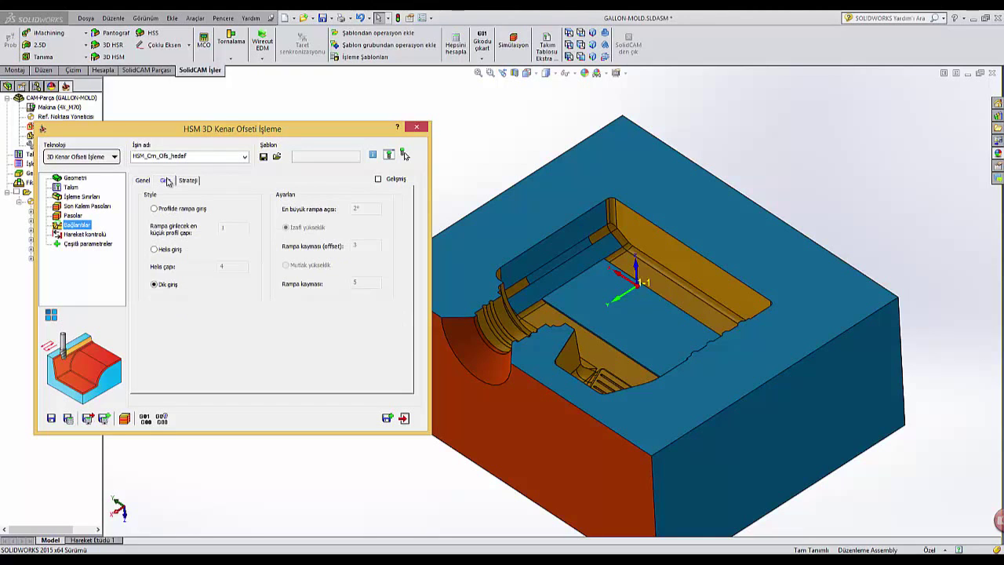
left_click(172, 250)
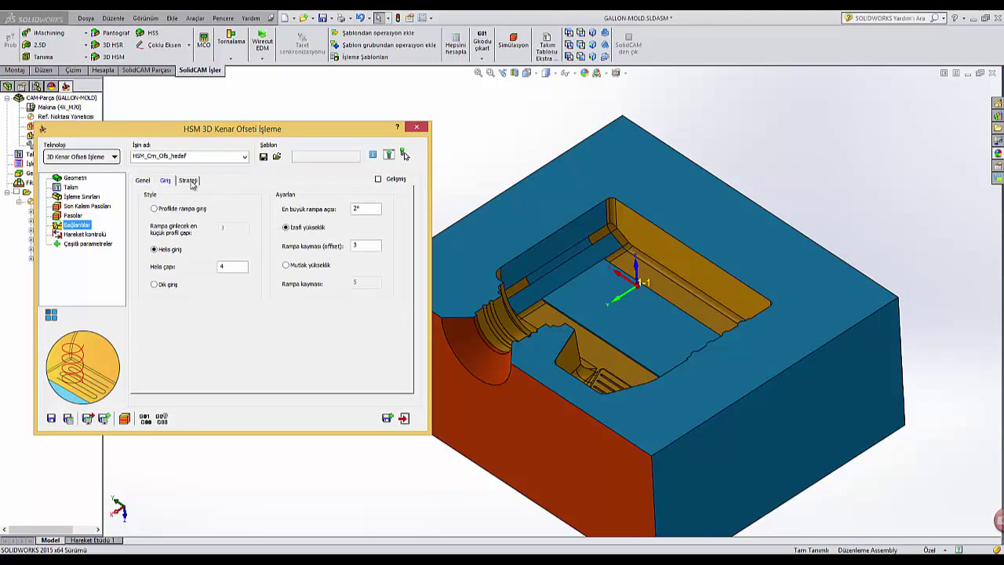
left_click(69, 419)
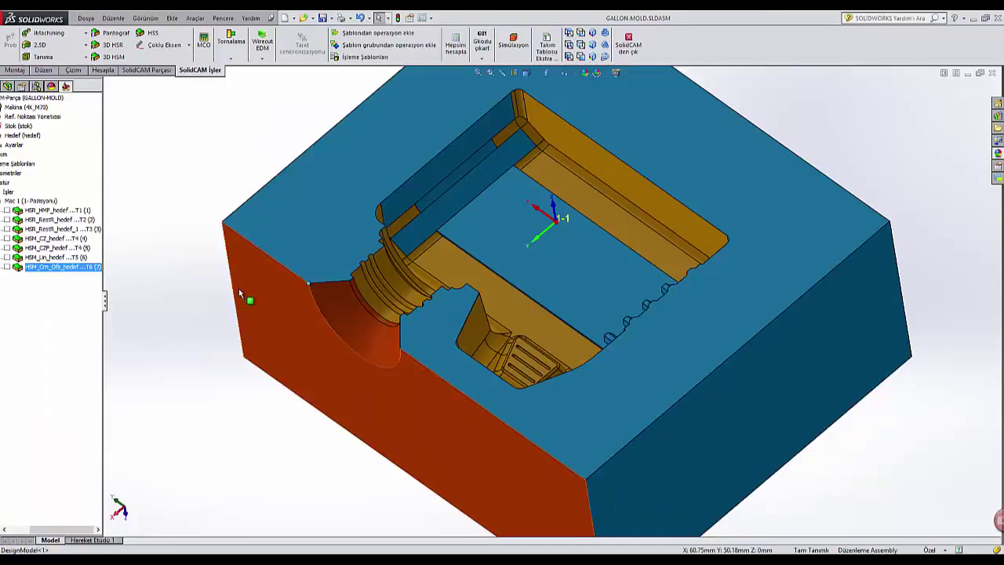
Show the HSM_Crn_Ofs_hedef toolpath on the mold and zoom and orbit to inspect it
left_click(8, 268)
scroll(277, 348, "down", 2)
scroll(287, 382, "down", 3)
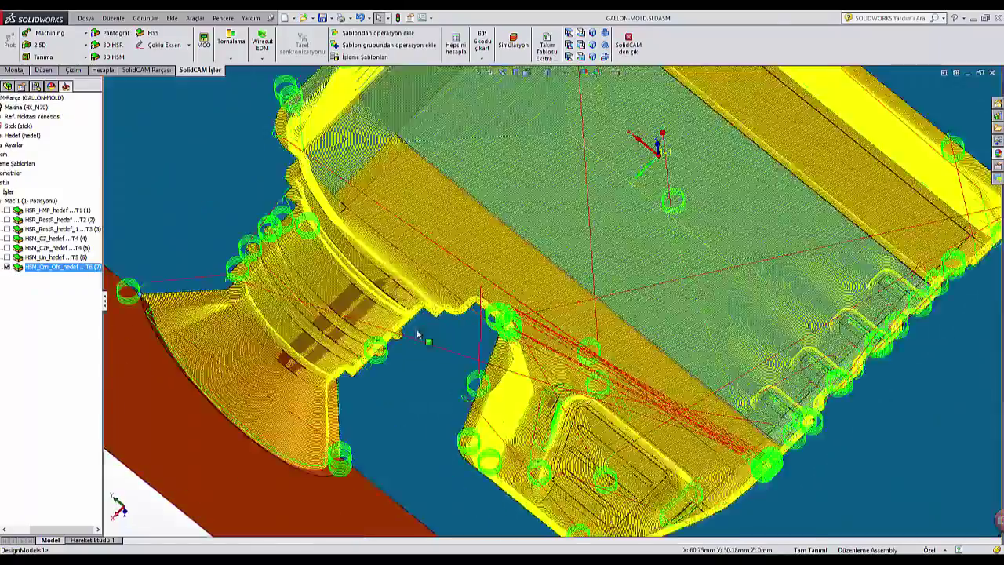
scroll(419, 337, "down", 3)
middle_click_drag(363, 324, 381, 363)
scroll(502, 314, "up", 5)
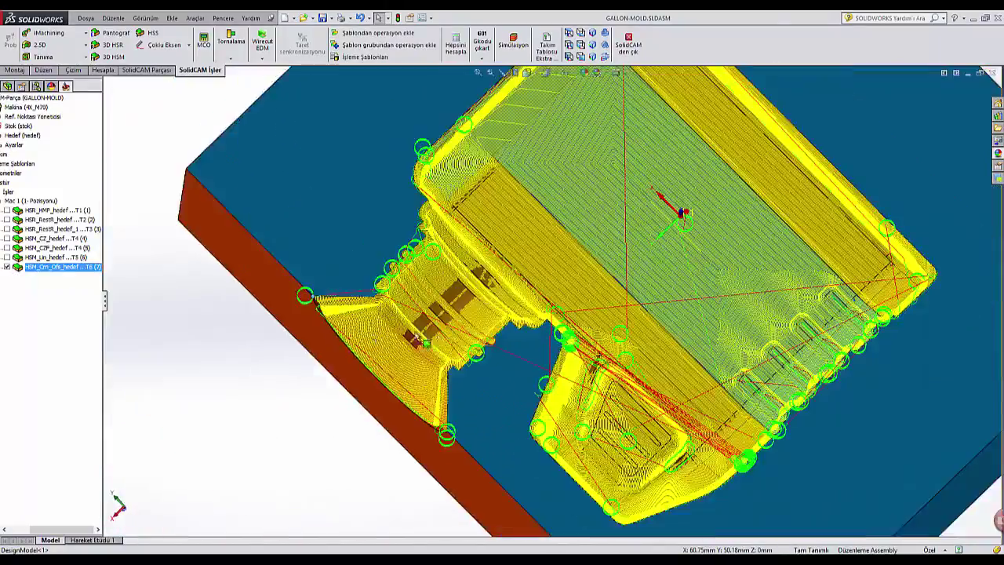
scroll(620, 377, "down", 5)
scroll(620, 376, "down", 2)
scroll(556, 354, "down", 2)
scroll(520, 341, "down", 2)
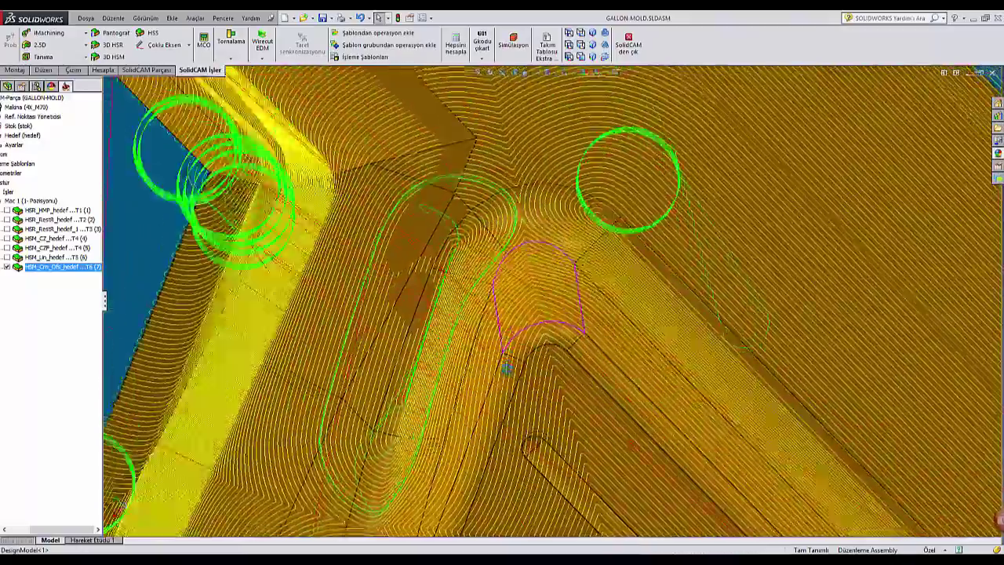
scroll(507, 358, "down", 2)
scroll(518, 345, "up", 3)
scroll(514, 325, "up", 3)
scroll(518, 310, "up", 3)
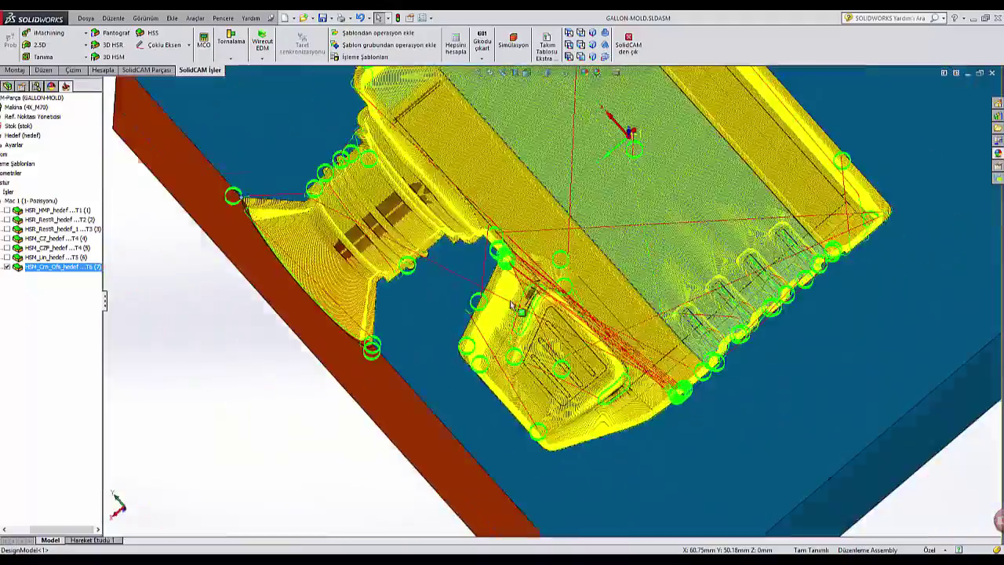
Finish zooming around the toolpath, then reopen the HSM_Crn_Ofs_hedef operation settings
scroll(660, 310, "down", 2)
scroll(667, 299, "down", 3)
scroll(753, 247, "down", 2)
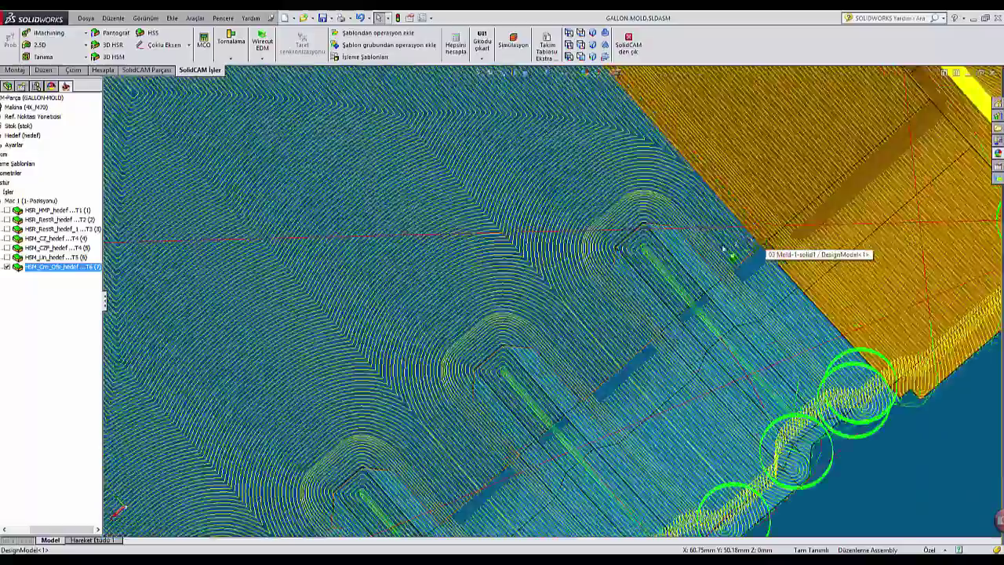
scroll(706, 235, "down", 2)
scroll(675, 227, "up", 2)
scroll(627, 216, "up", 3)
scroll(580, 204, "up", 2)
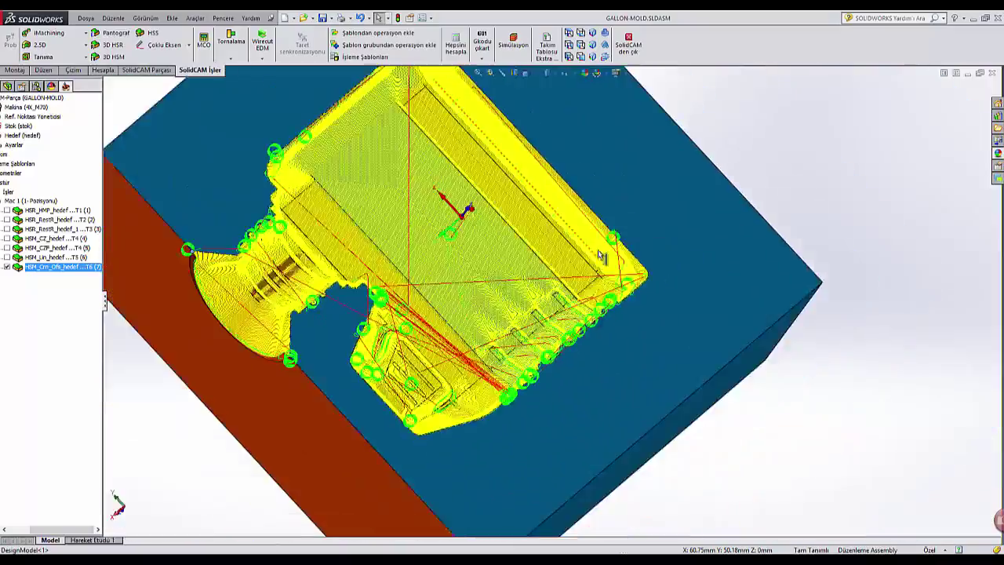
scroll(549, 203, "down", 2)
scroll(502, 211, "down", 2)
scroll(439, 224, "down", 3)
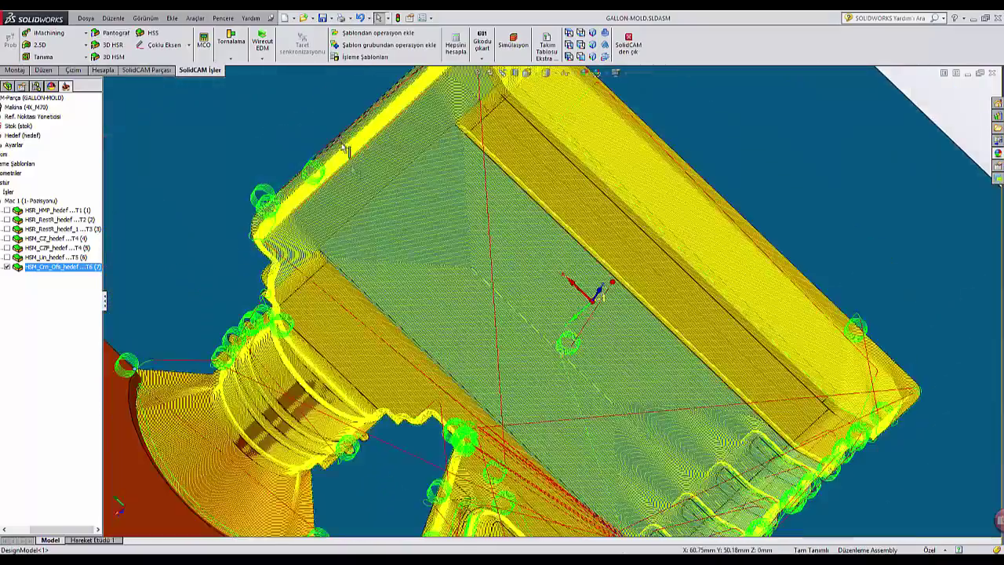
scroll(392, 231, "down", 2)
scroll(385, 234, "up", 4)
scroll(518, 243, "up", 1)
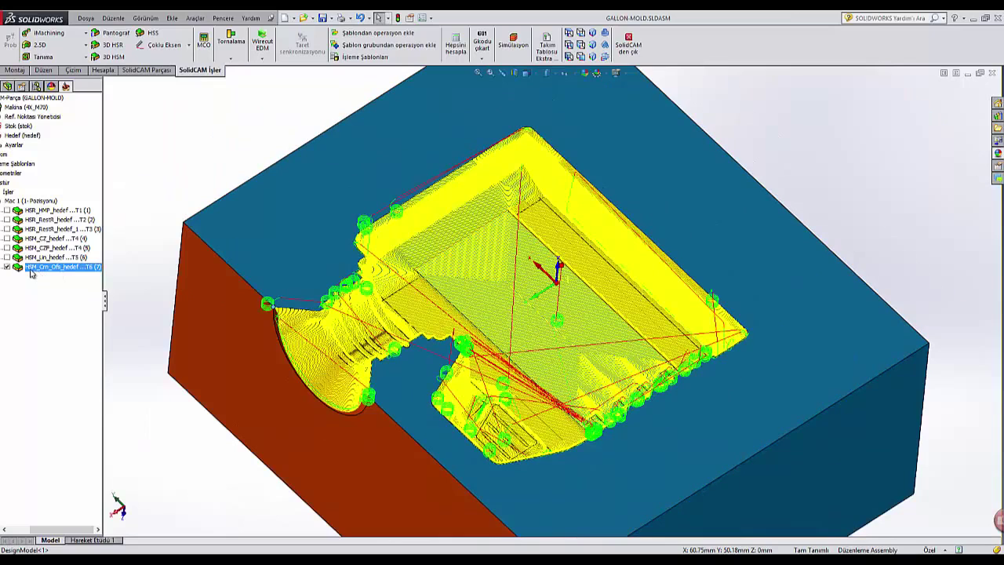
double_click(32, 267)
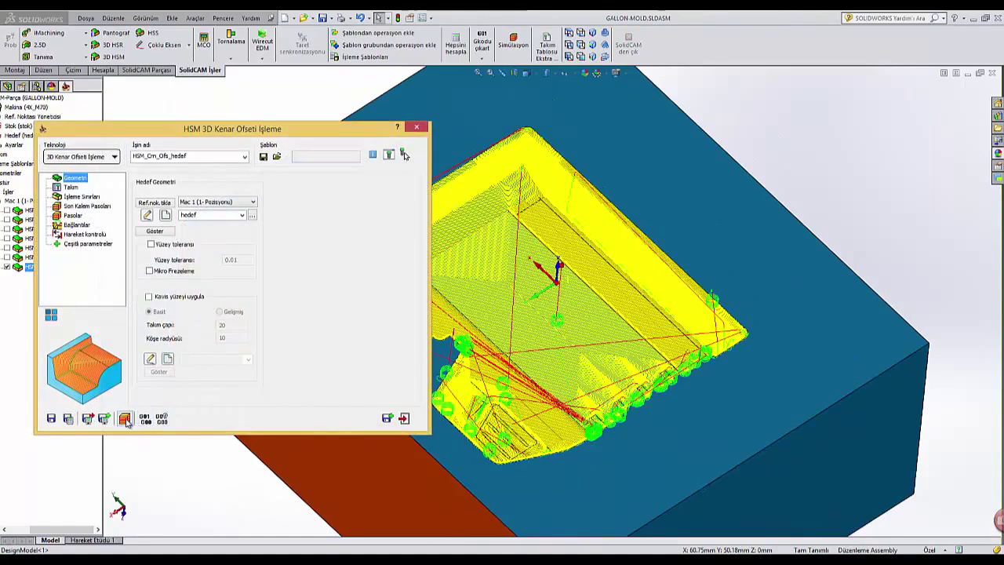
Play the Katı Simülasyon solid simulation of the mold machining, then exit back to the operation
left_click(120, 412)
left_click(178, 163)
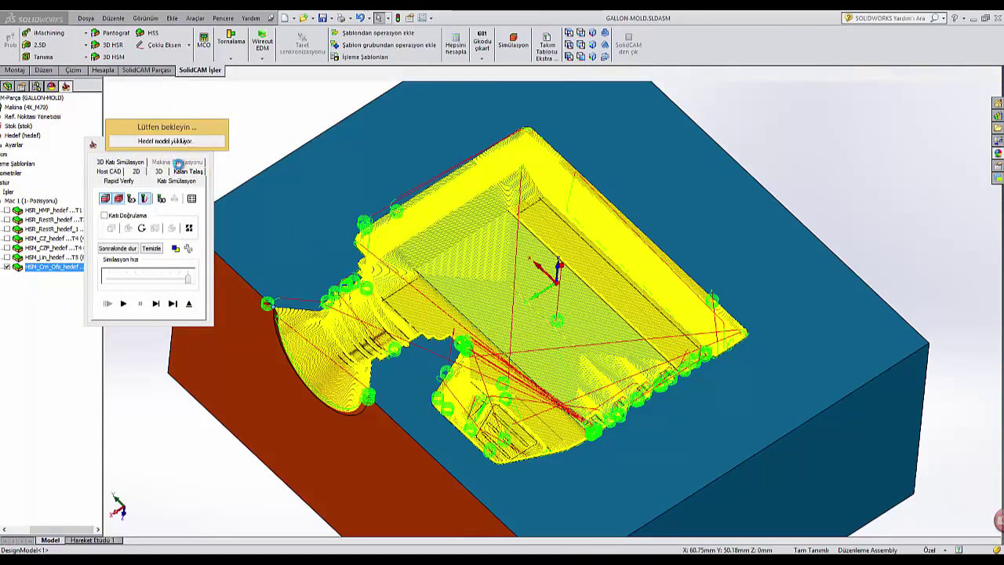
left_click(124, 304)
left_click(123, 304)
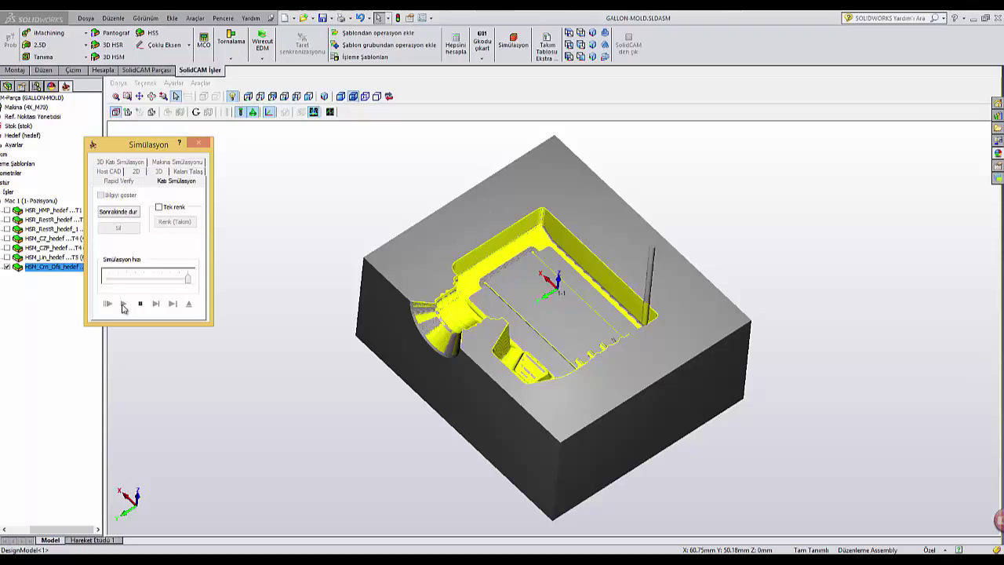
left_click(122, 304)
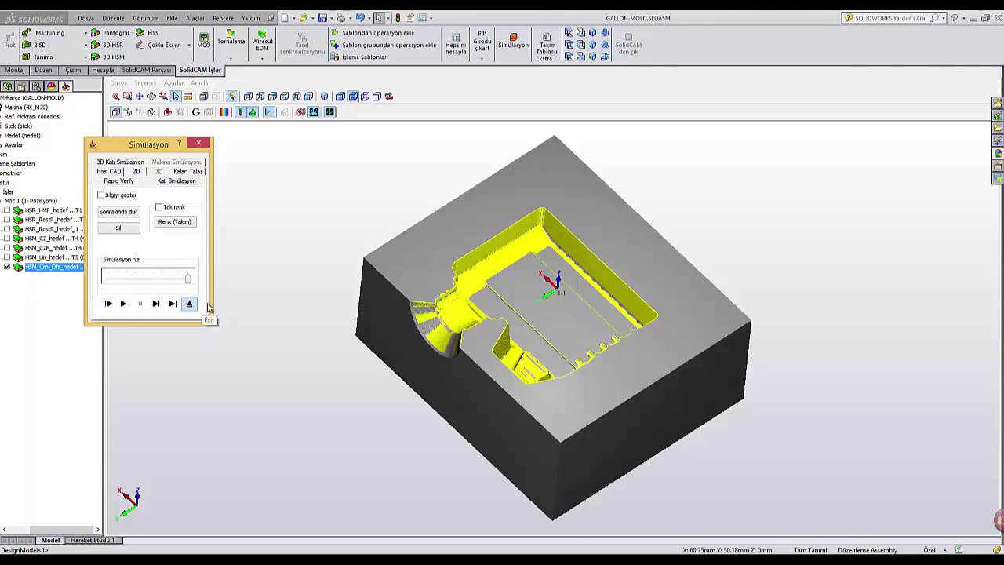
left_click(207, 306)
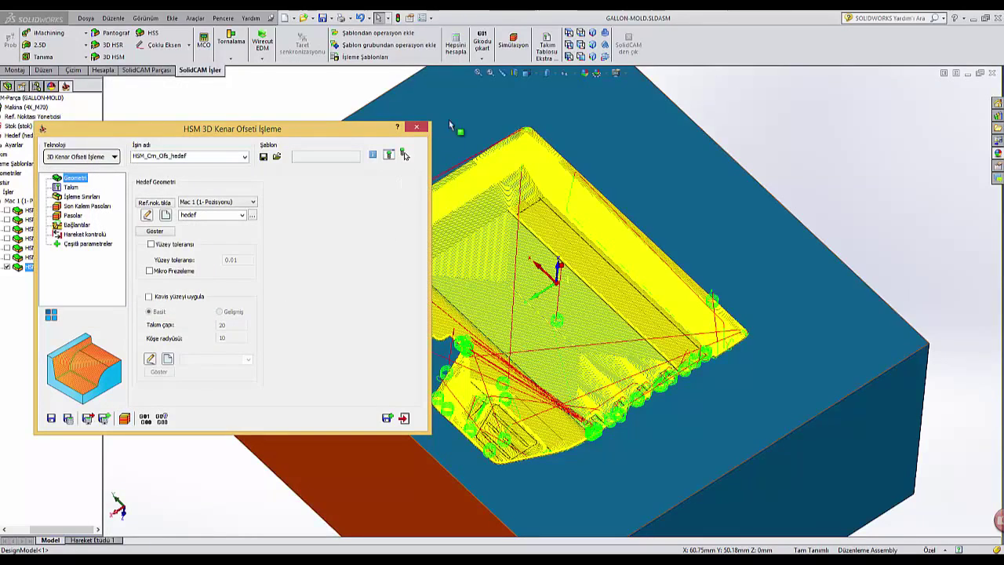
Close the HSM_Crn_Ofs_hedef dialog and orbit and zoom to view the whole mold with its toolpath
left_click(421, 128)
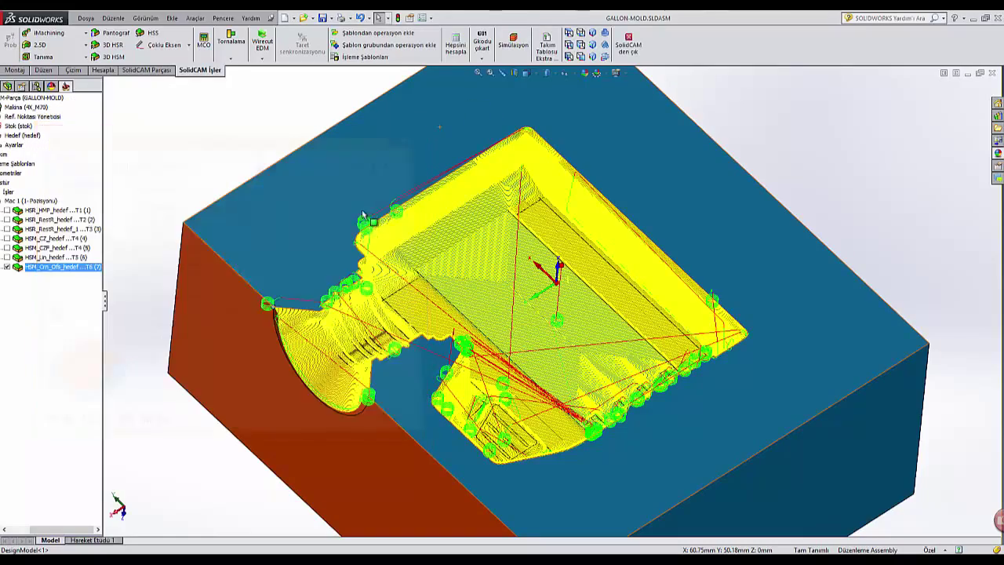
middle_click_drag(378, 235, 374, 246)
scroll(377, 241, "up", 3)
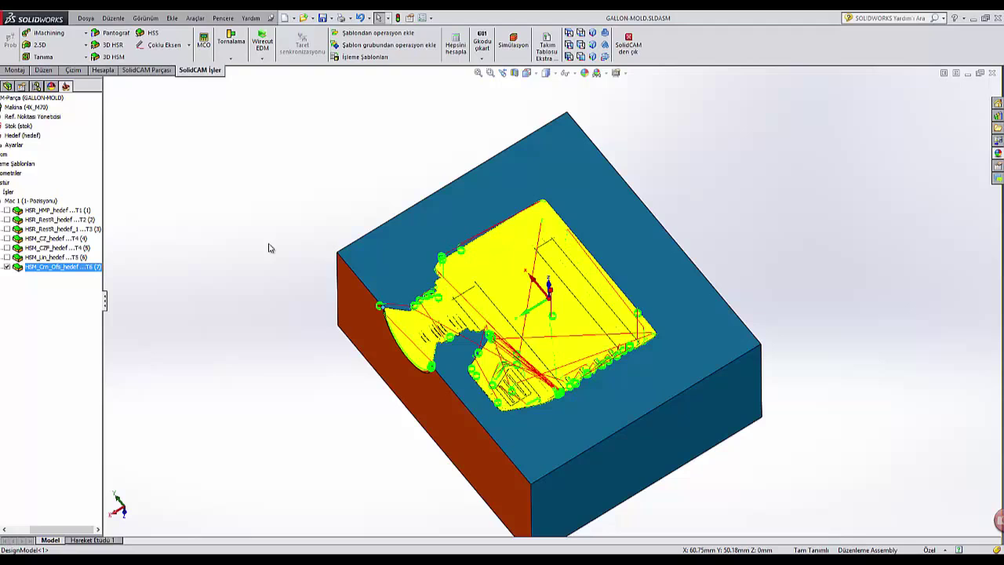
middle_click_drag(268, 291, 268, 275)
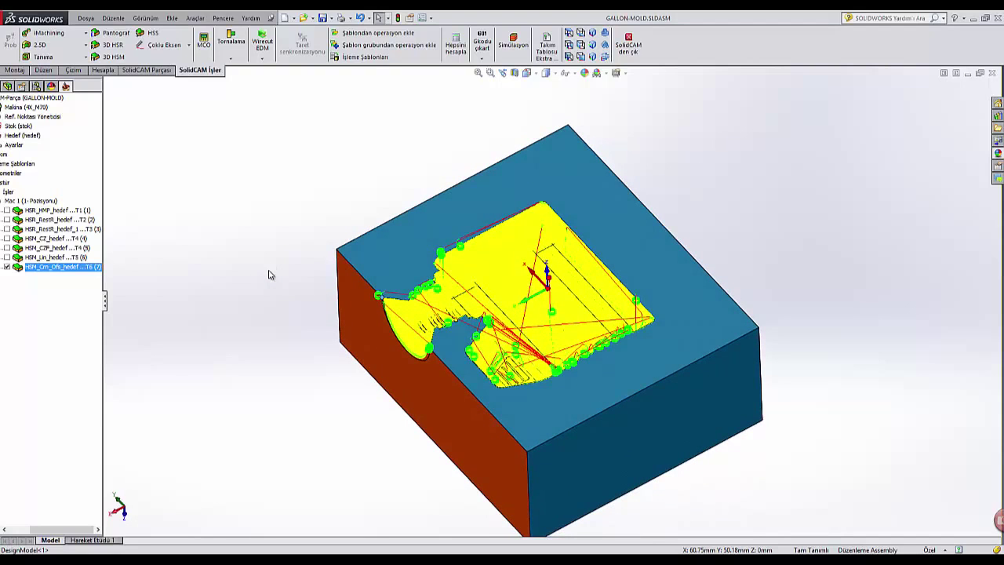